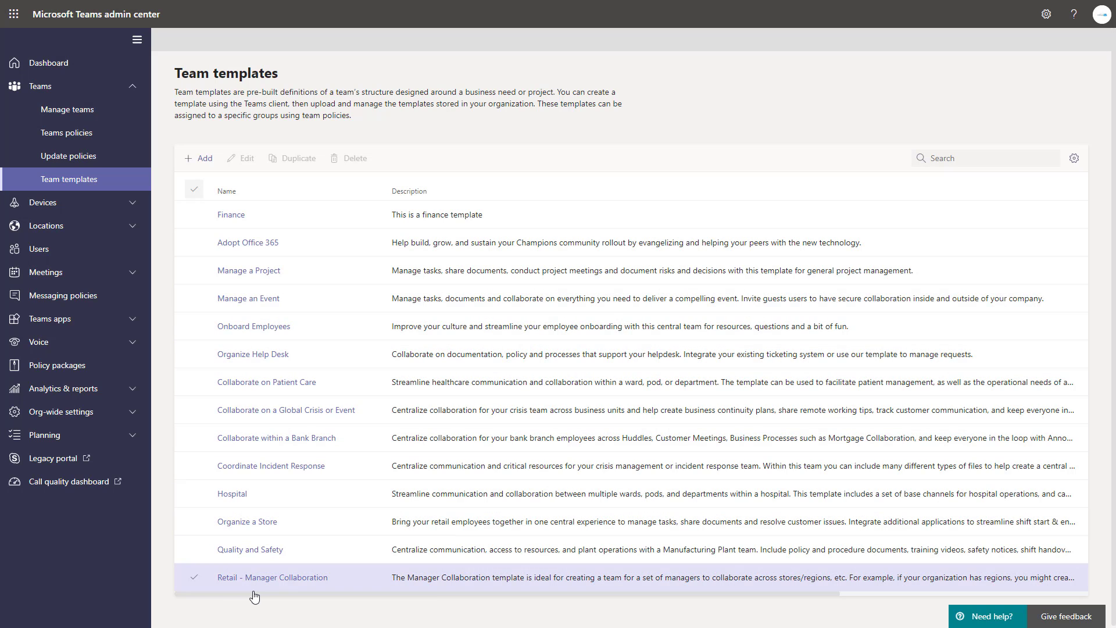
# Review the channels and apps of the Hospital template, and return to the team templates list.
pyautogui.click(235, 494)
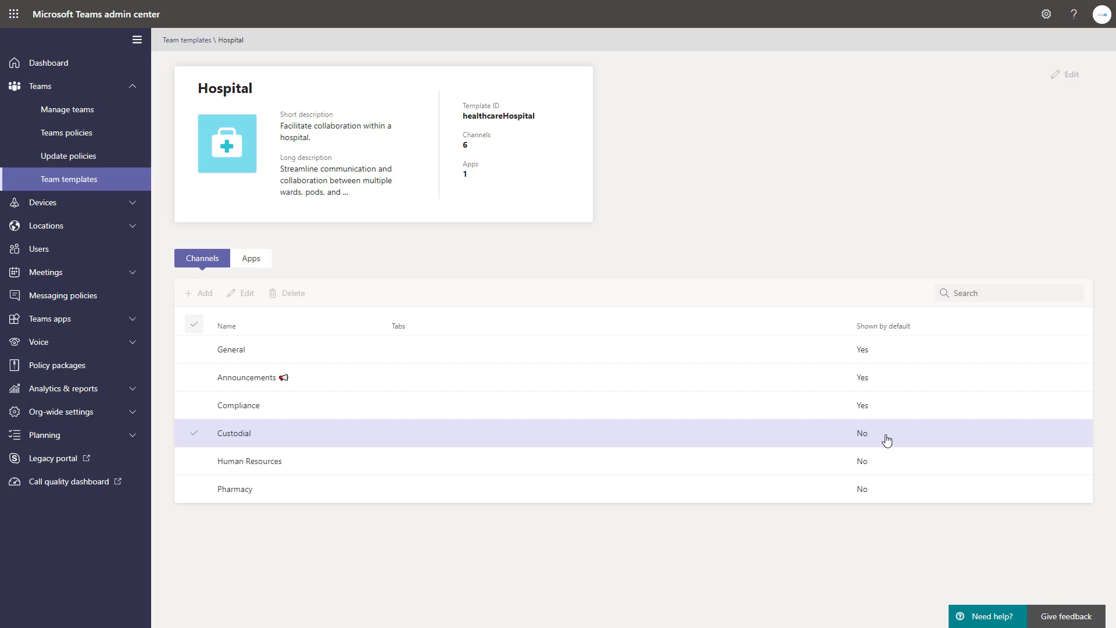
pyautogui.click(255, 263)
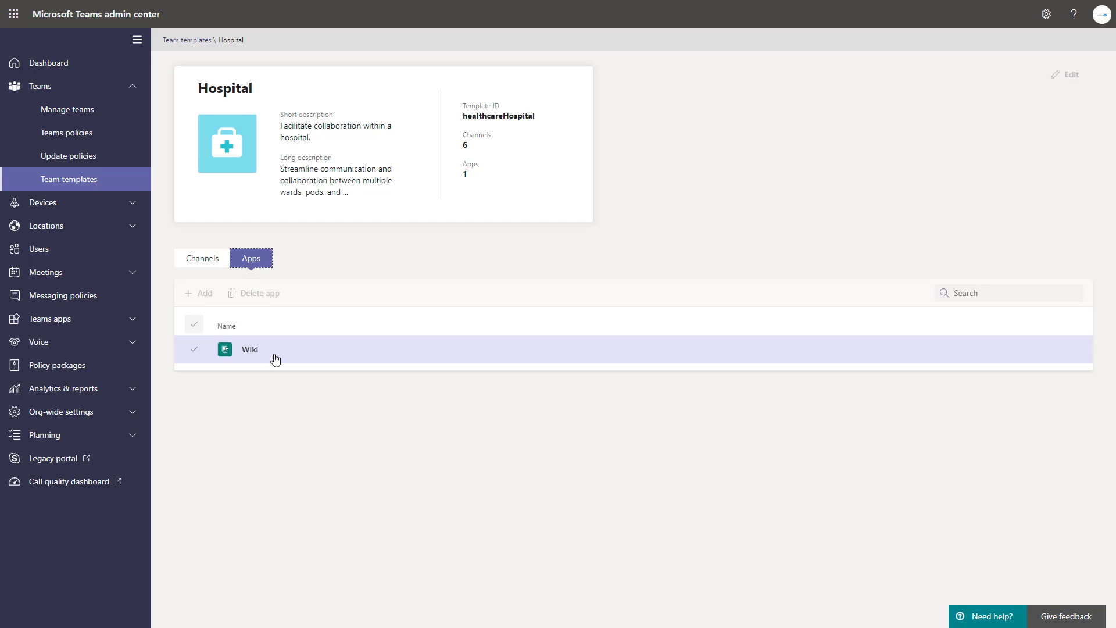
pyautogui.press('Left')
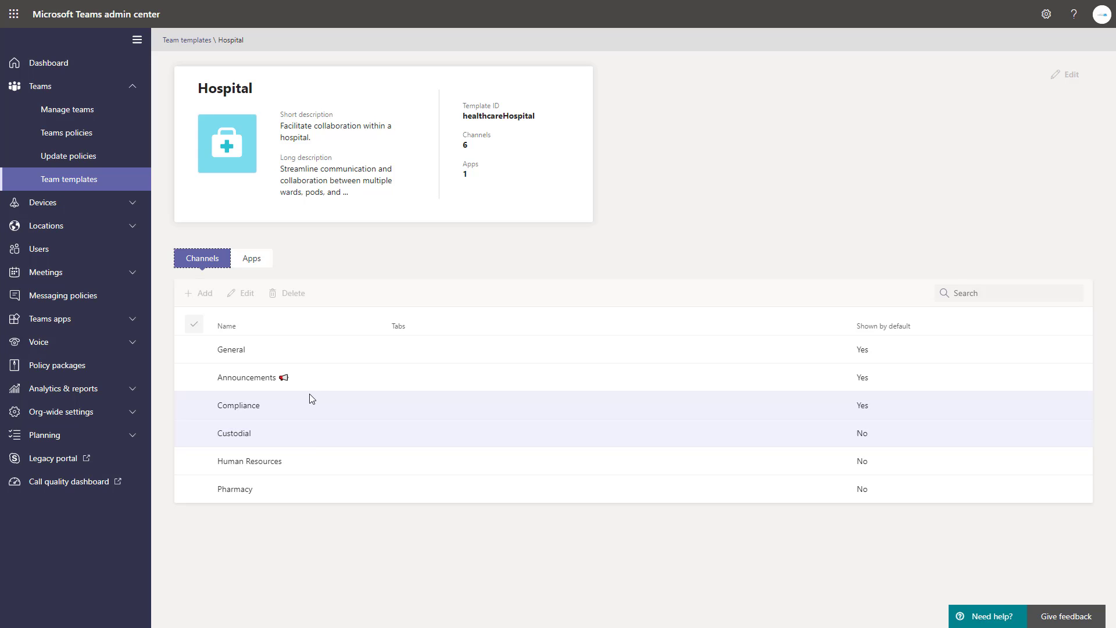
pyautogui.click(64, 179)
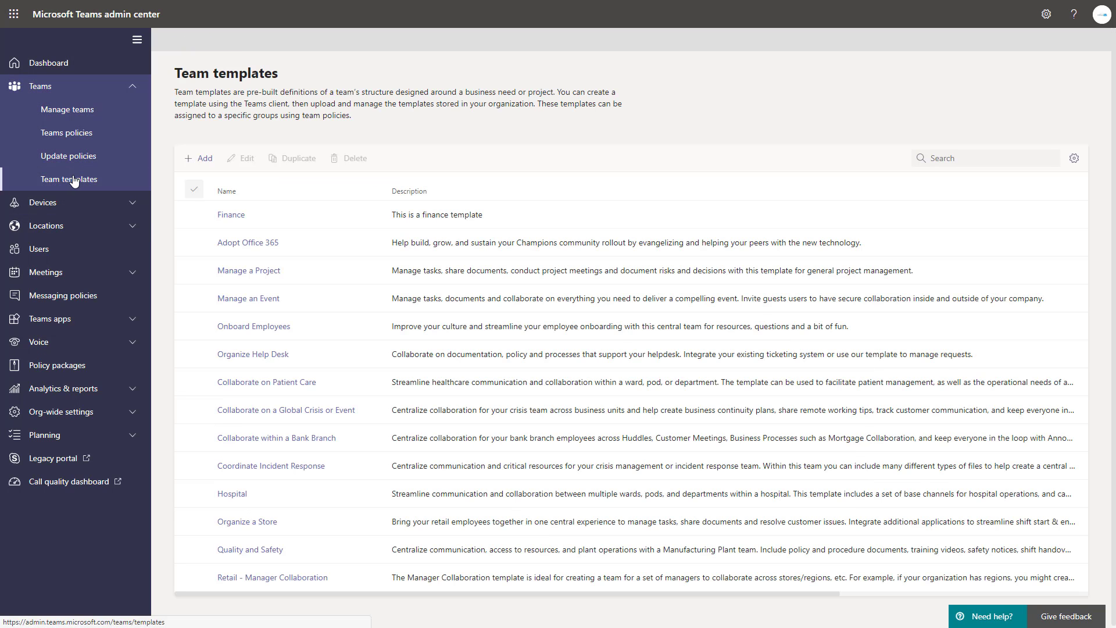
# Start a brand new team template and name it "Project Revenue Template".
pyautogui.click(200, 158)
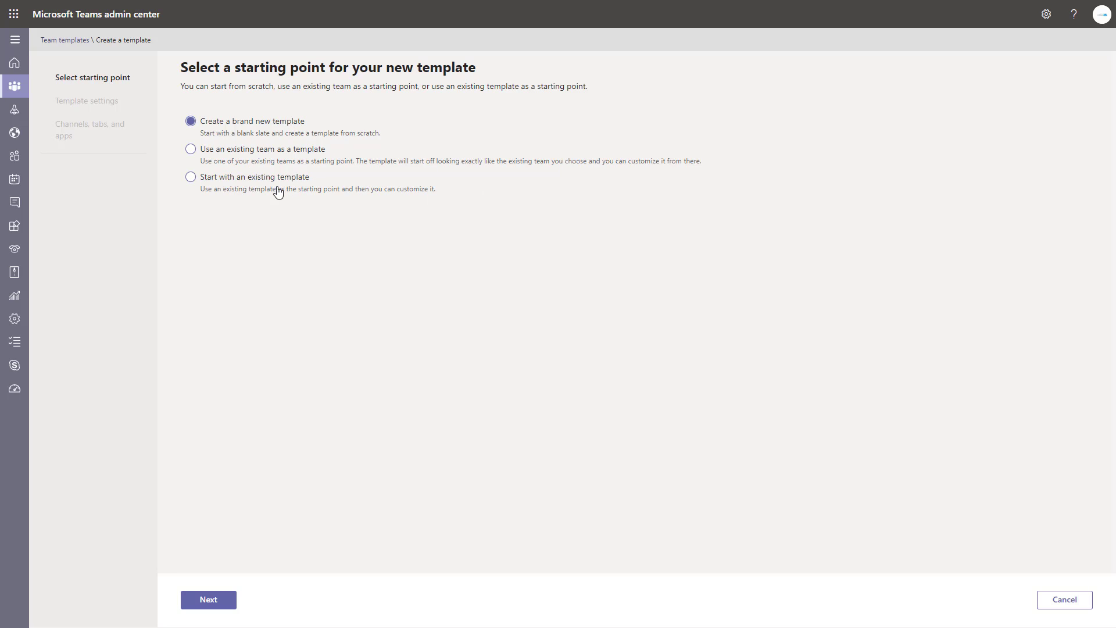
pyautogui.click(225, 607)
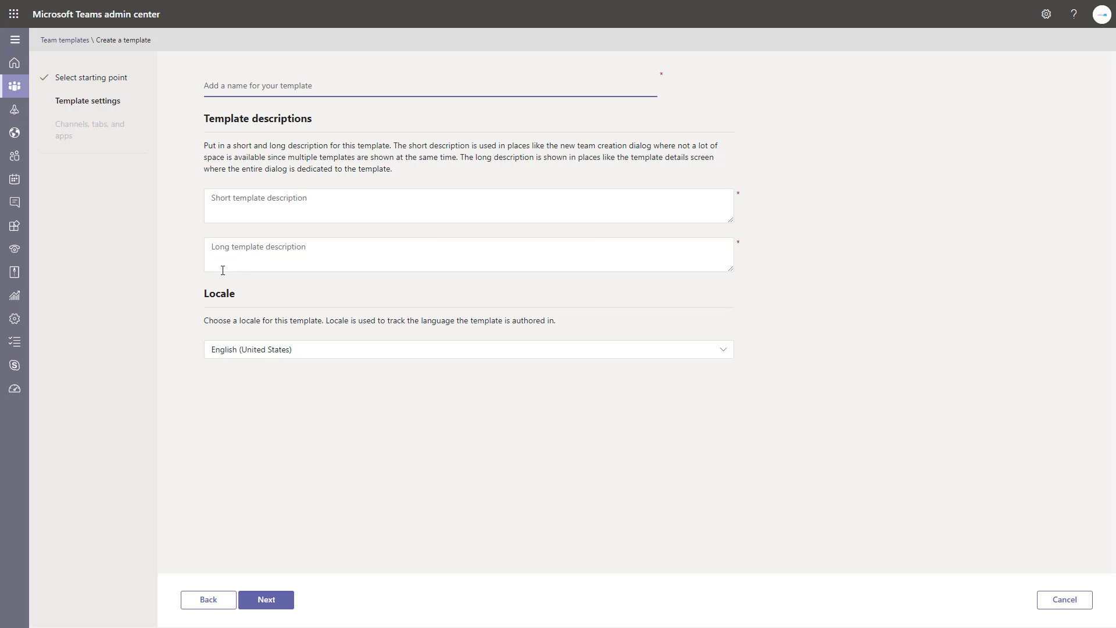
pyautogui.write('Projec')
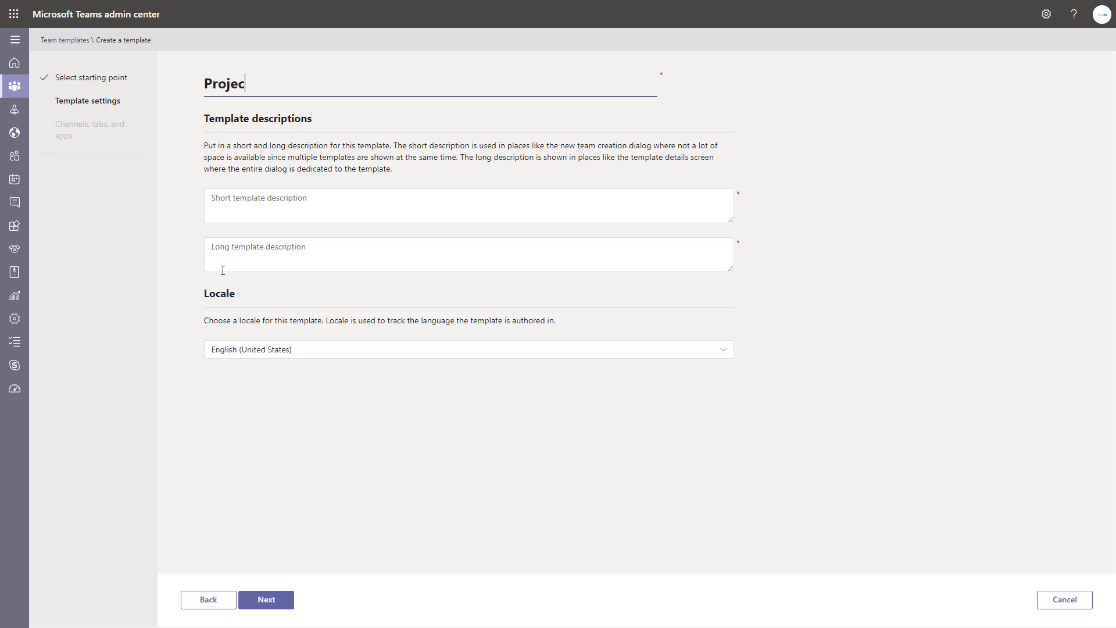
pyautogui.write('t Revenue Template')
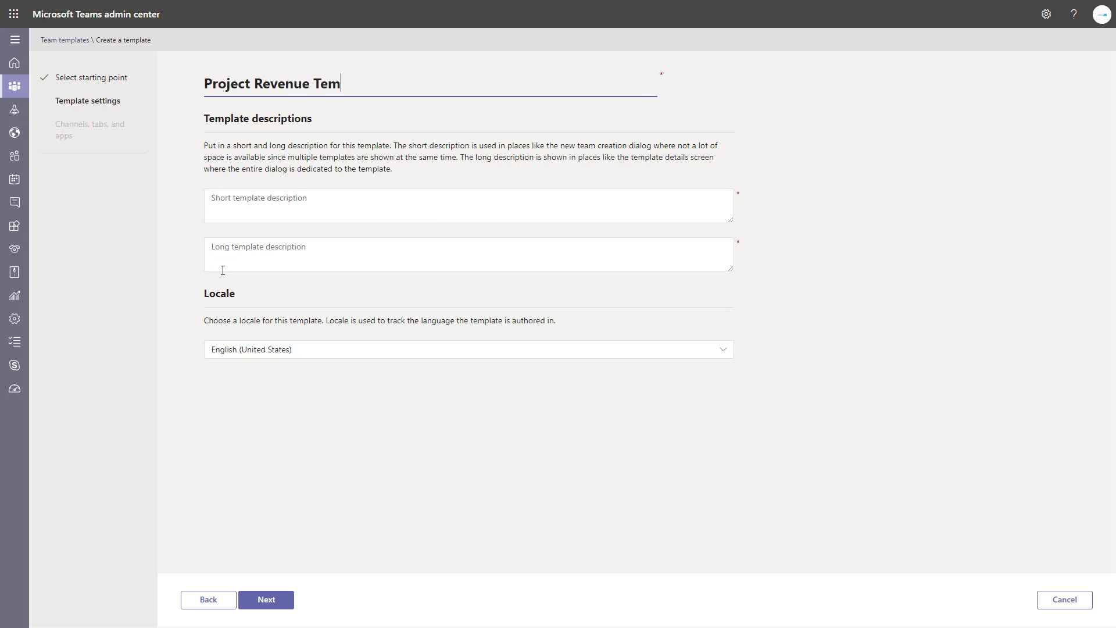
# Enter "This is a template for project work." as both the short and long description, and continue to the channels and apps settings.
pyautogui.click(240, 222)
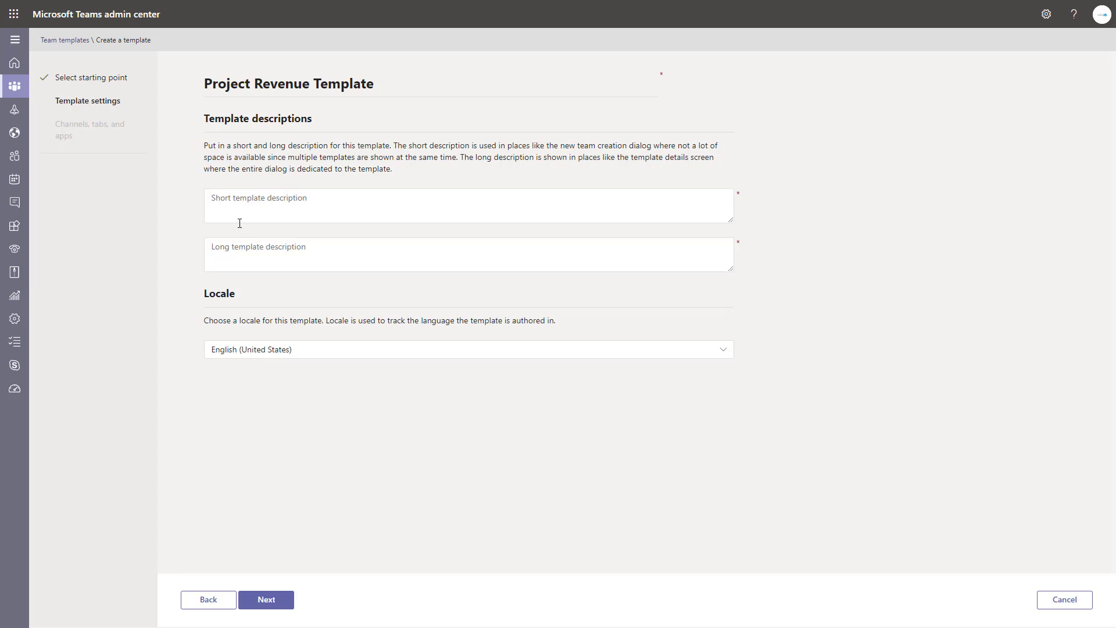
pyautogui.write('This is a template for project work.')
pyautogui.hotkey('ctrl', 'a')
pyautogui.hotkey('ctrl', 'c')
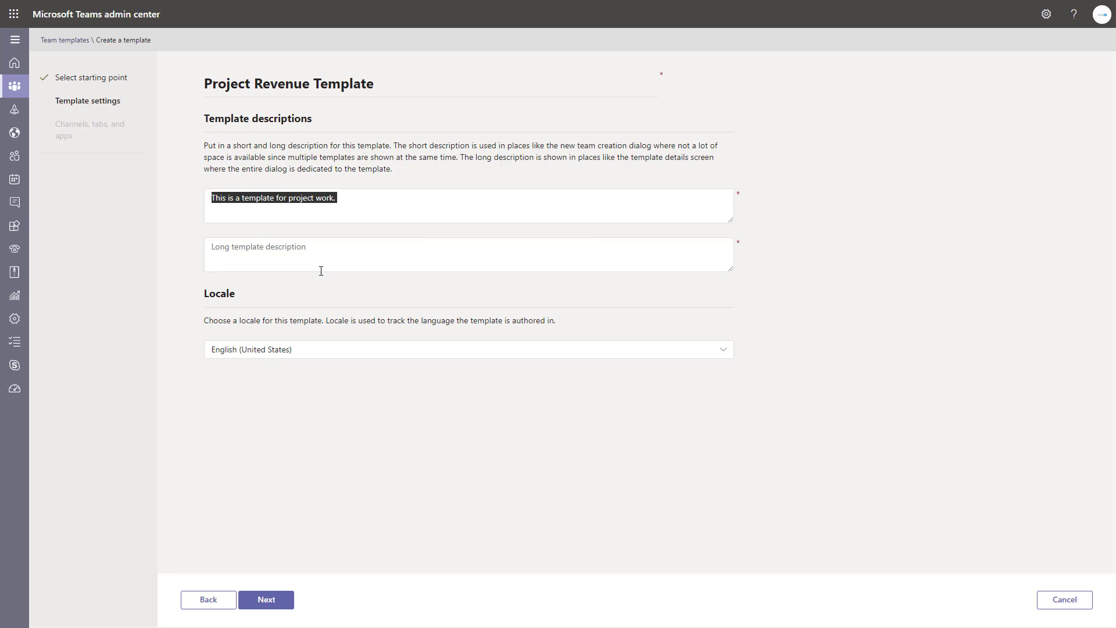
pyautogui.click(319, 264)
pyautogui.hotkey('ctrl', 'v')
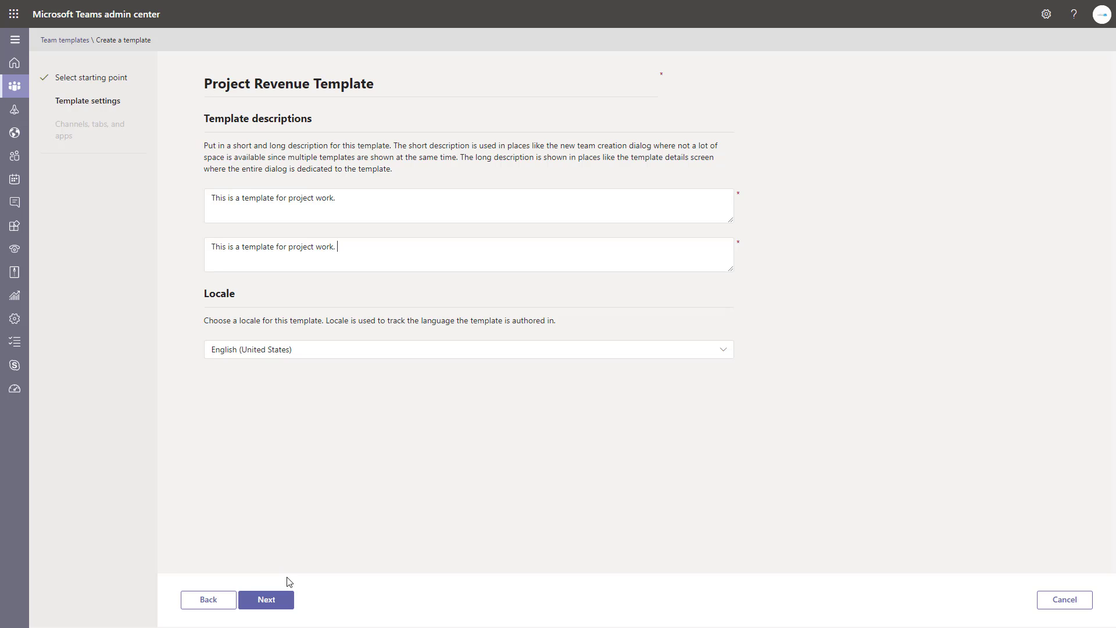
pyautogui.click(287, 599)
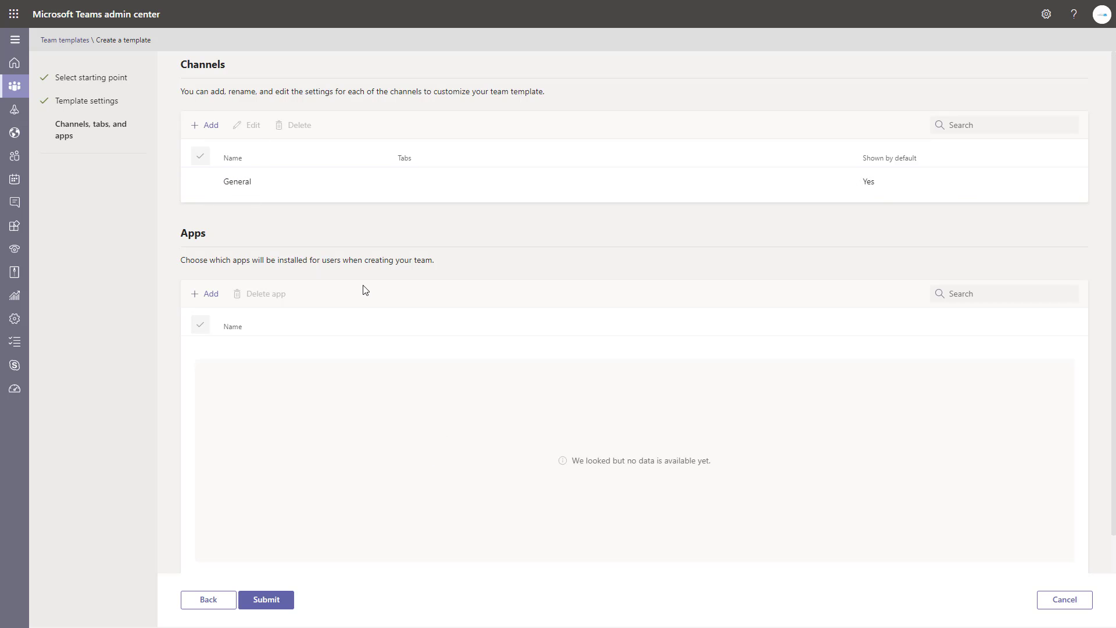
# Add a "Support" channel shown by default with an Excel tab, and submit the new template.
pyautogui.click(201, 134)
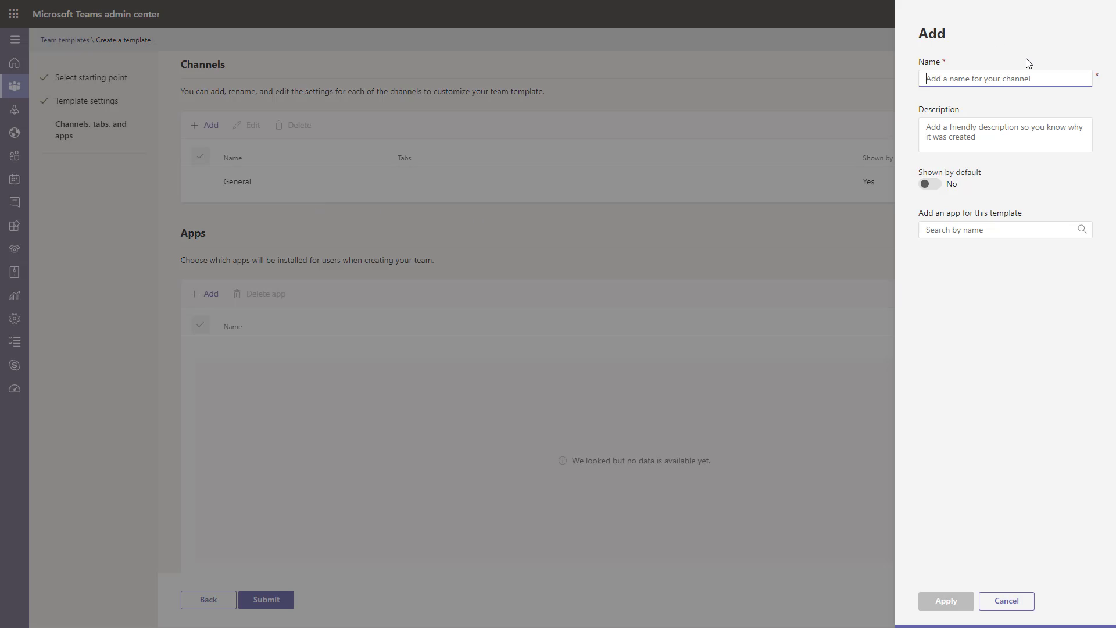
pyautogui.write('Support')
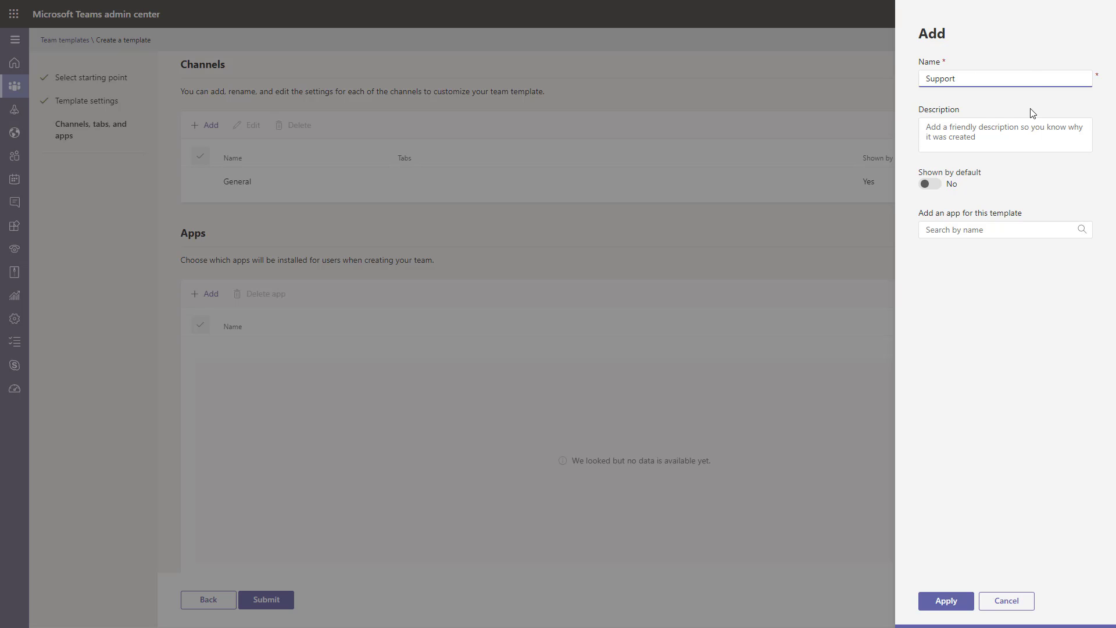
pyautogui.click(929, 184)
pyautogui.click(1015, 232)
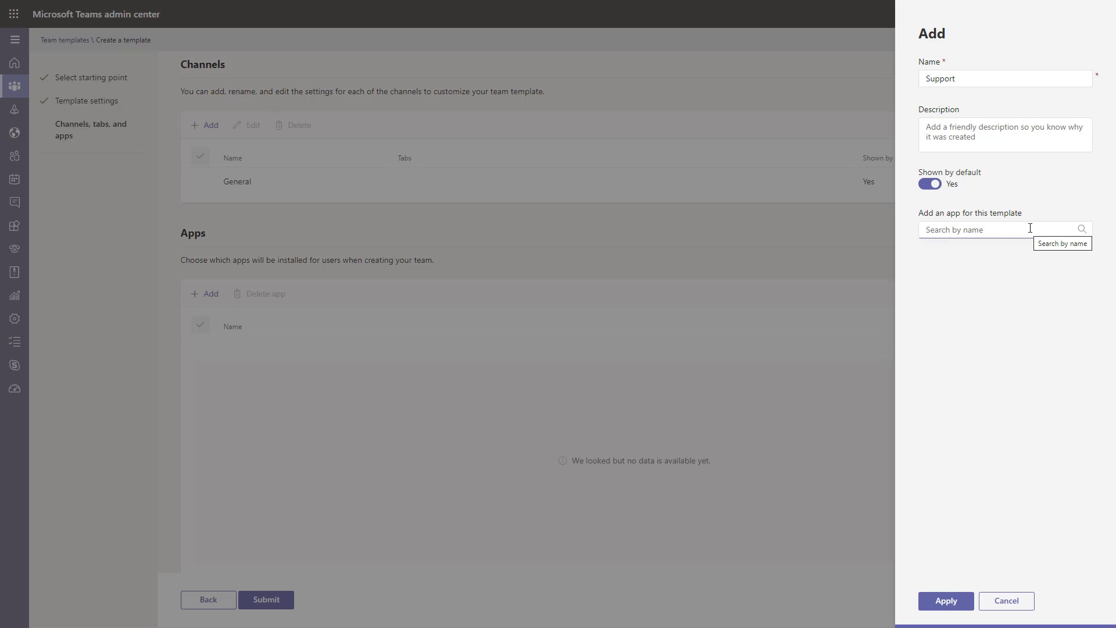
pyautogui.write('Excel')
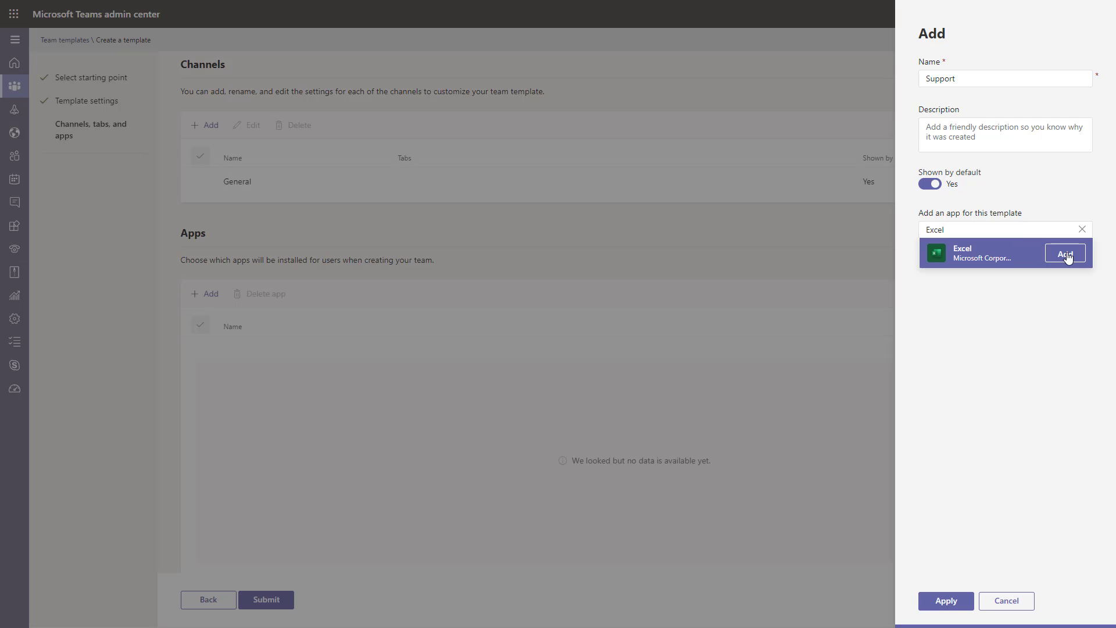
pyautogui.click(1065, 255)
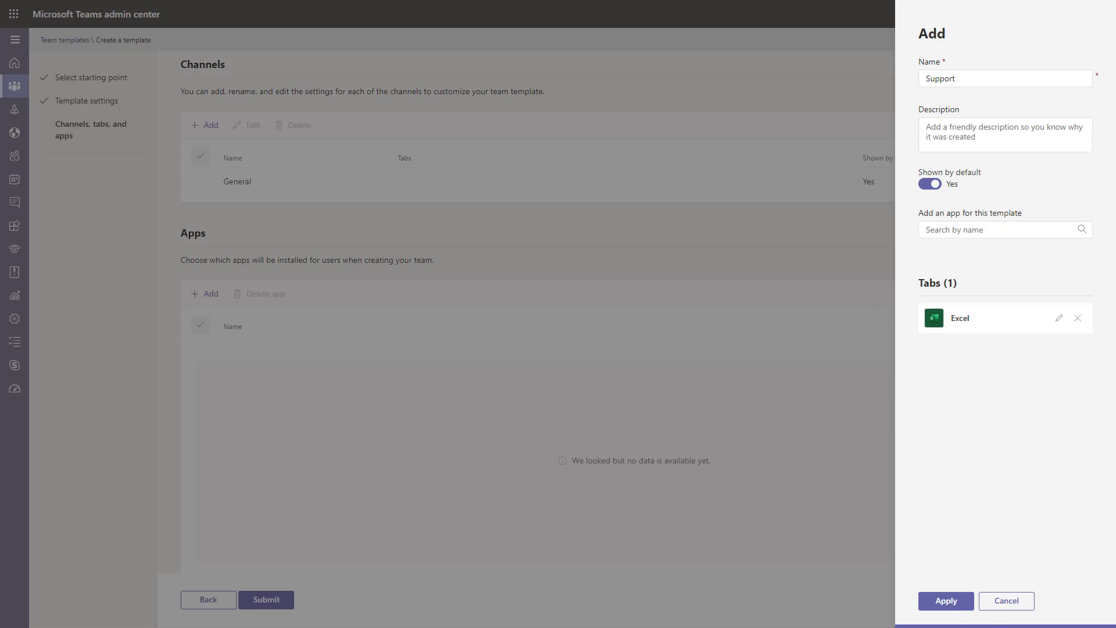
pyautogui.click(946, 605)
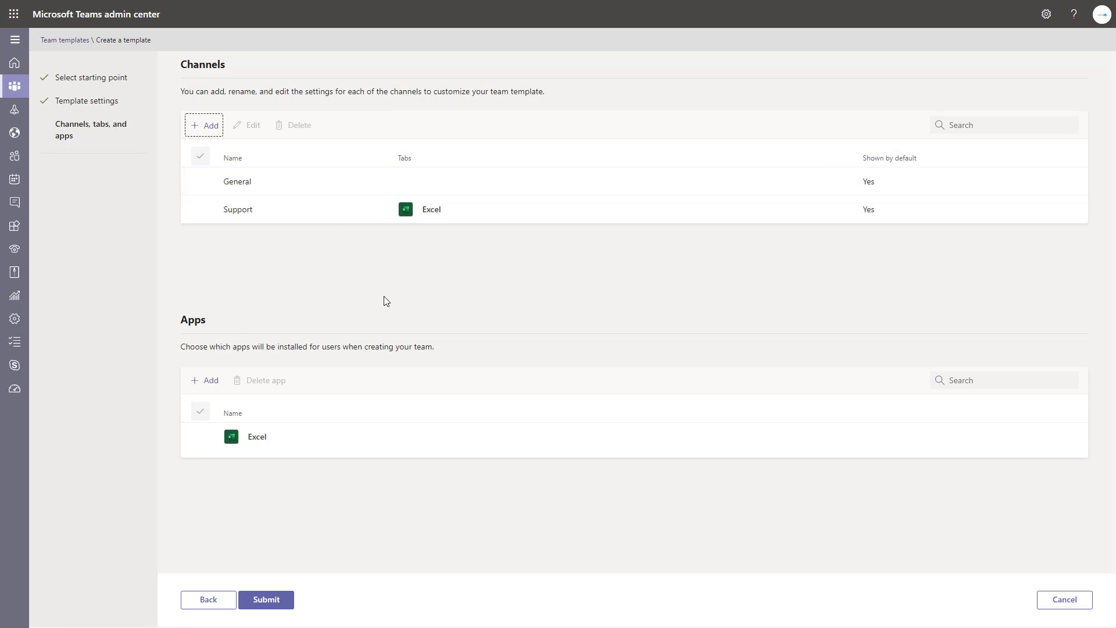
pyautogui.click(277, 603)
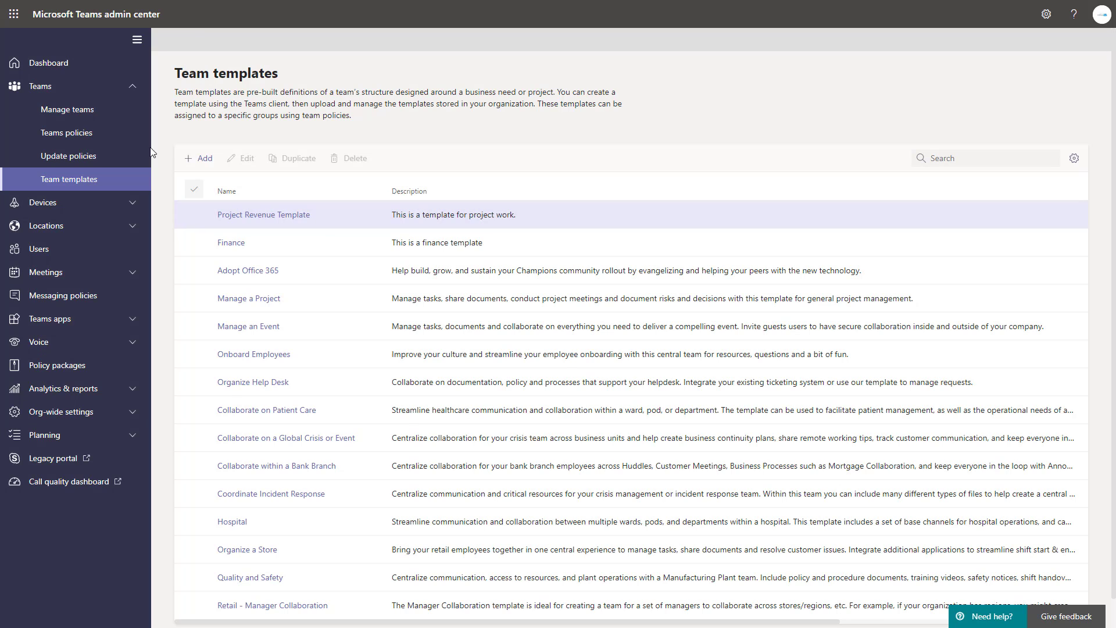
# Open the management list of the organization's existing teams.
pyautogui.click(67, 109)
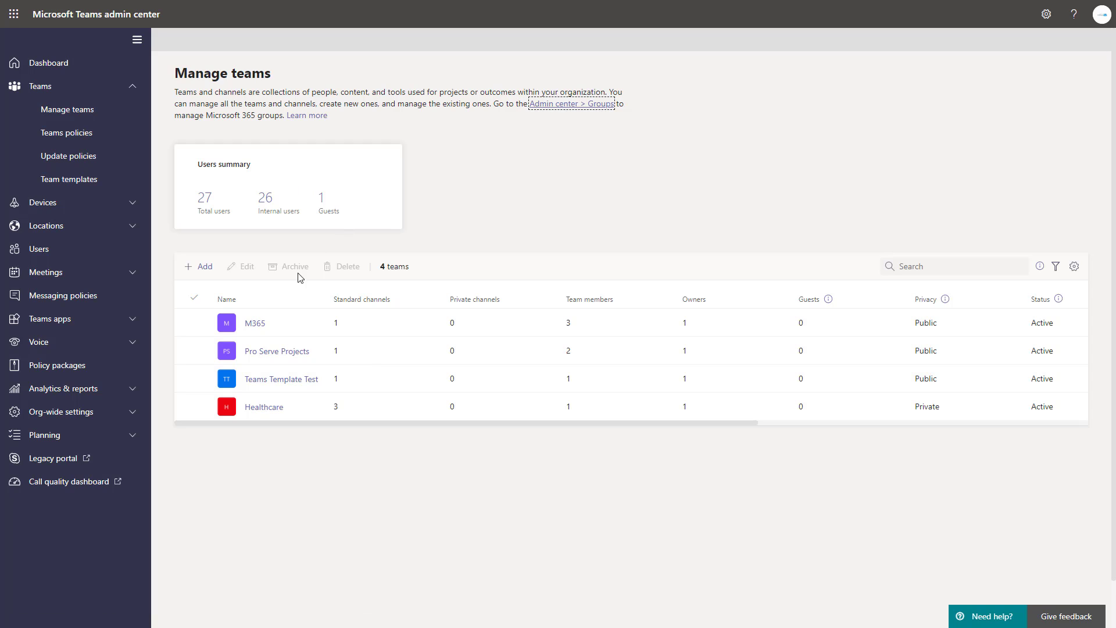
pyautogui.click(201, 267)
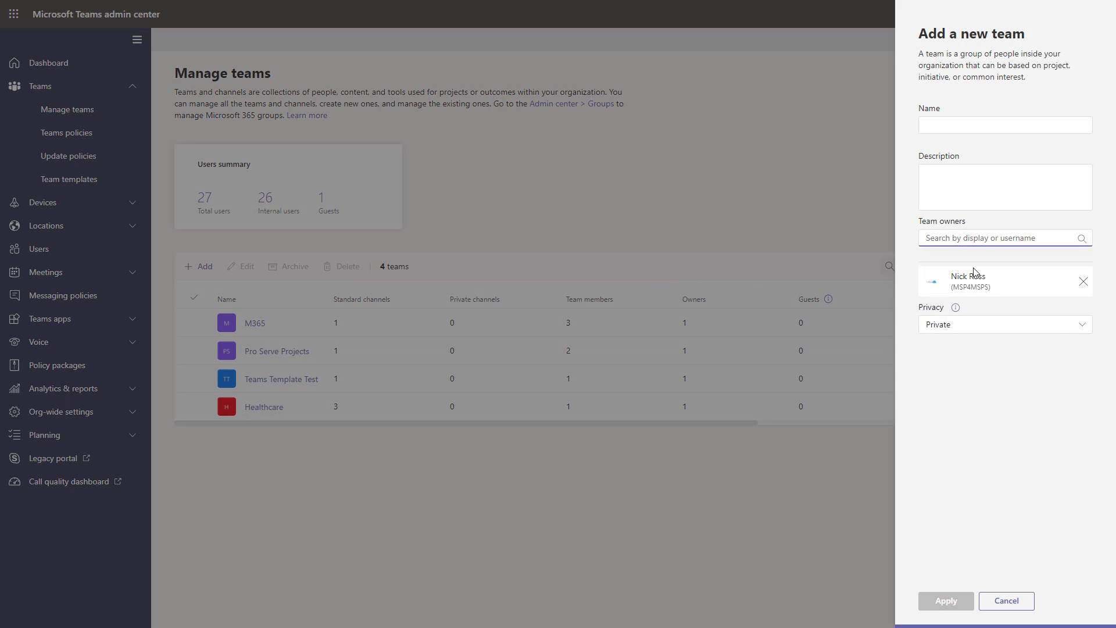
pyautogui.click(1062, 324)
pyautogui.click(972, 379)
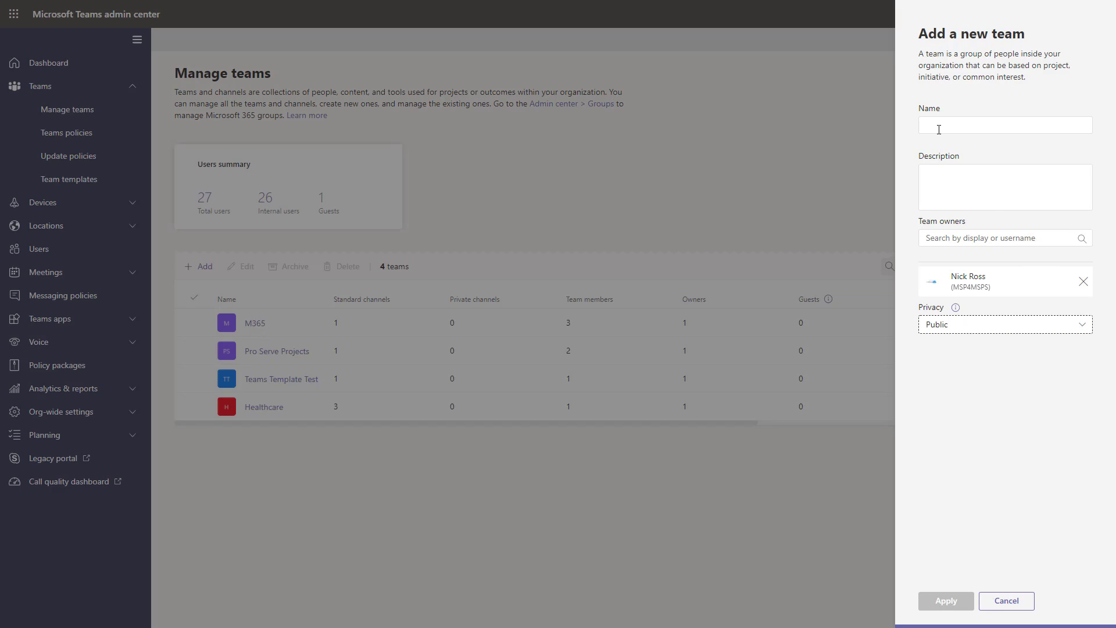
pyautogui.click(1010, 604)
pyautogui.click(573, 340)
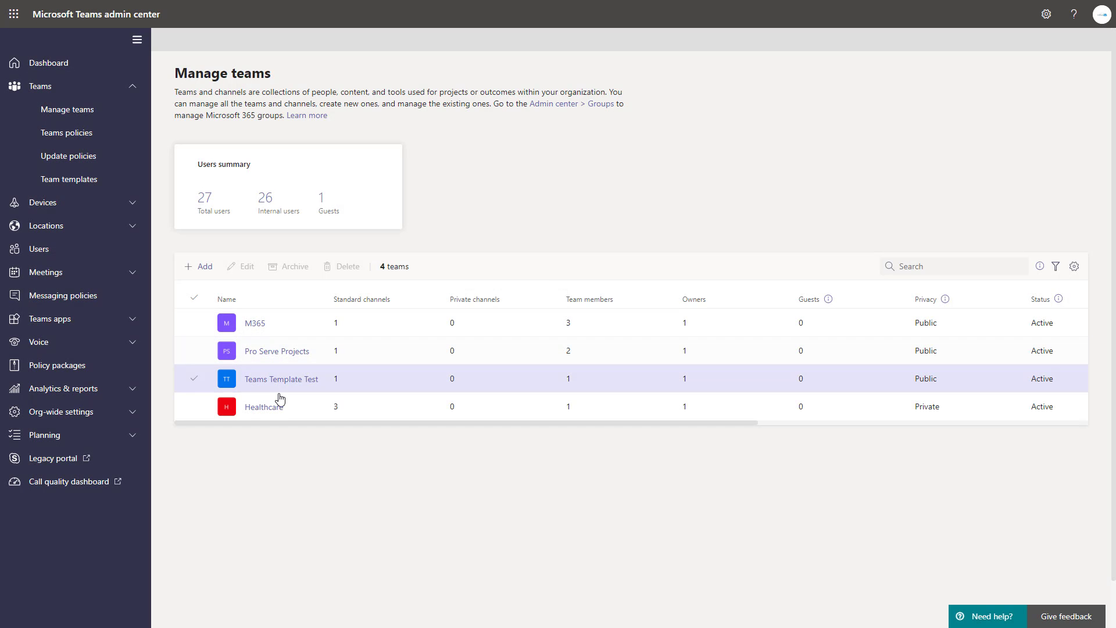
# Open the Healthcare team and review its channels, settings and members.
pyautogui.click(267, 409)
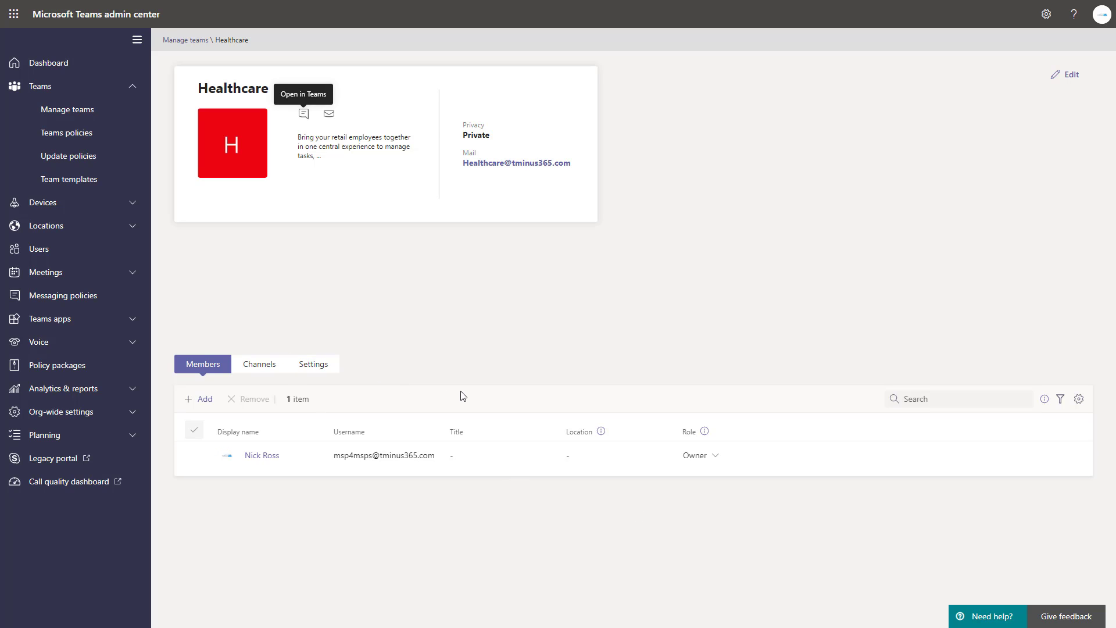
pyautogui.click(274, 368)
pyautogui.click(300, 343)
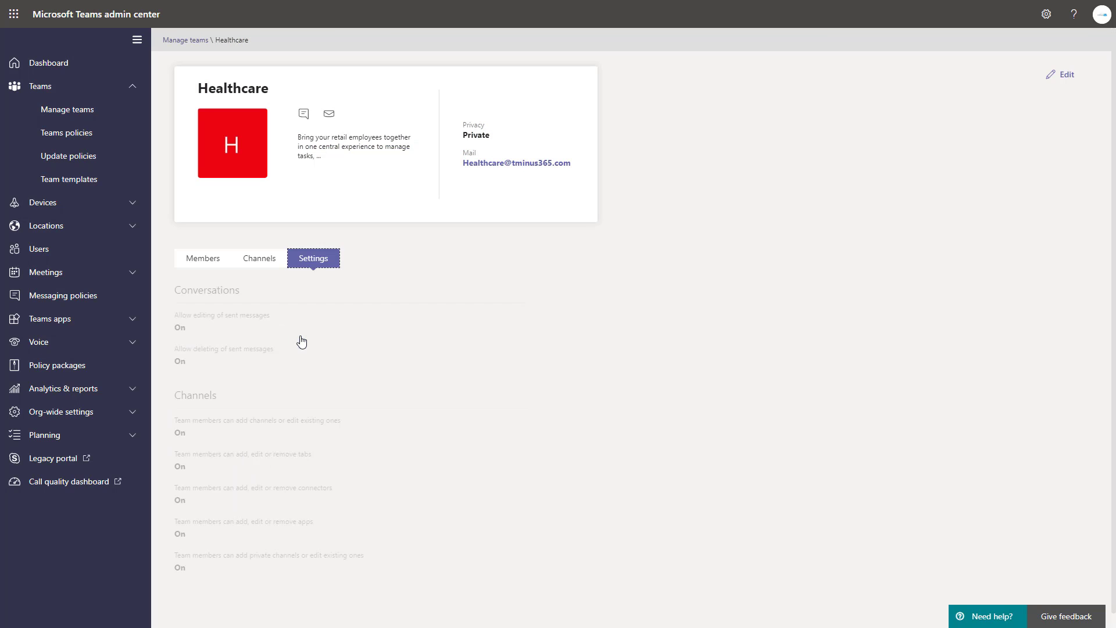
pyautogui.click(188, 265)
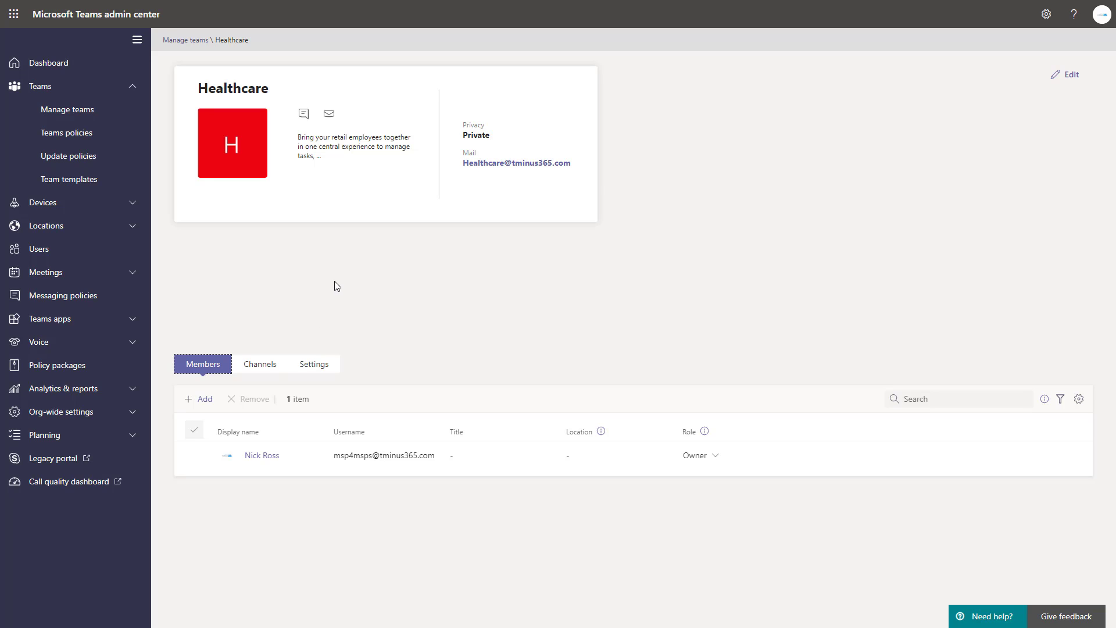
# Switch to the Microsoft Teams client window and start creating a team.
pyautogui.hotkey('alt', 'Tab')
pyautogui.hotkey('alt', 'Tab')
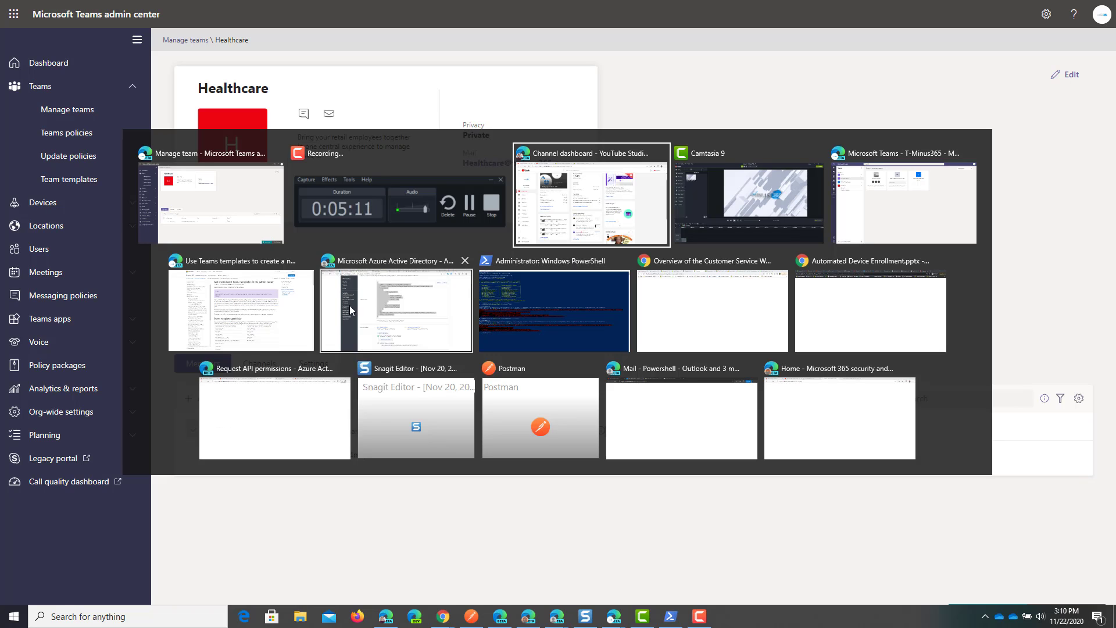
pyautogui.hotkey('alt', 'Tab')
pyautogui.hotkey('alt', 'Tab')
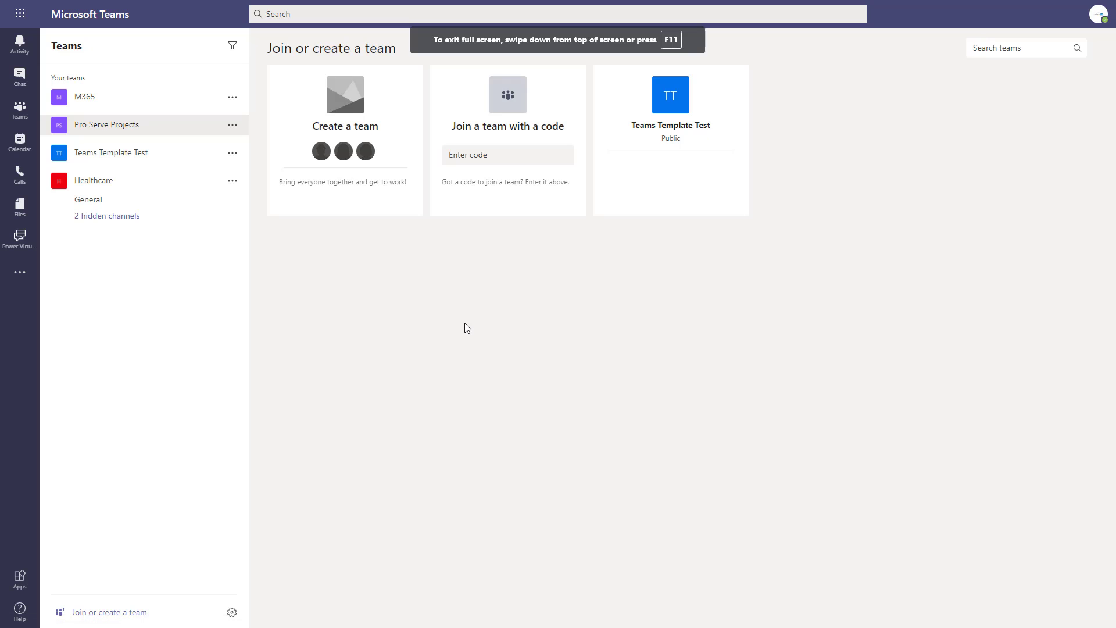
pyautogui.click(343, 187)
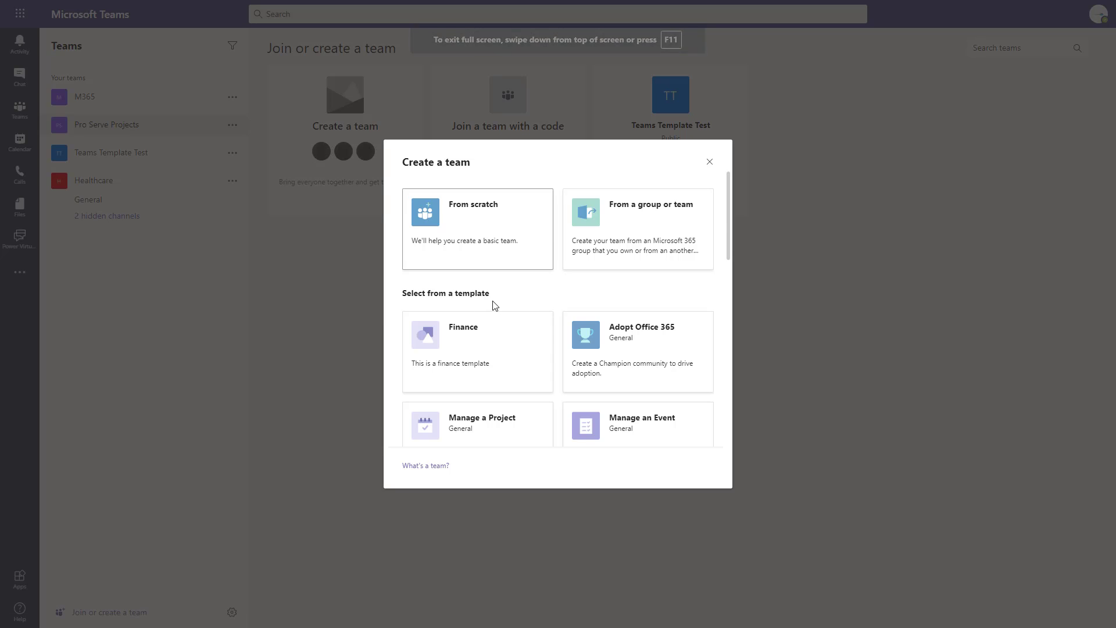
# Browse the available team templates, choose the Finance template and start the team setup from it.
pyautogui.scroll(-1, 577, 330)
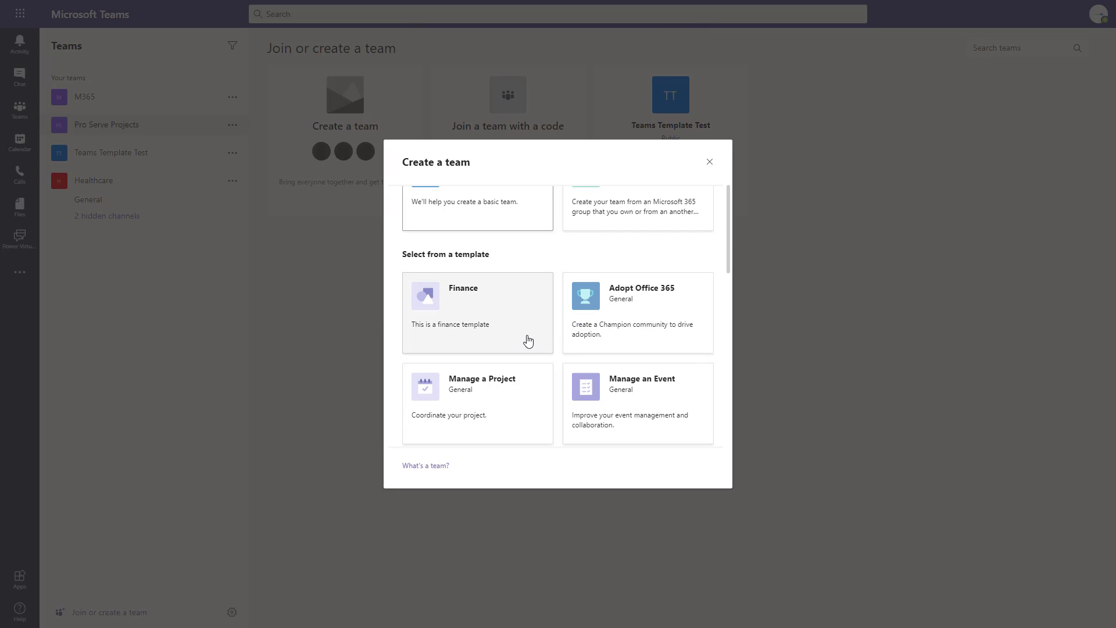
pyautogui.scroll(-6, 572, 337)
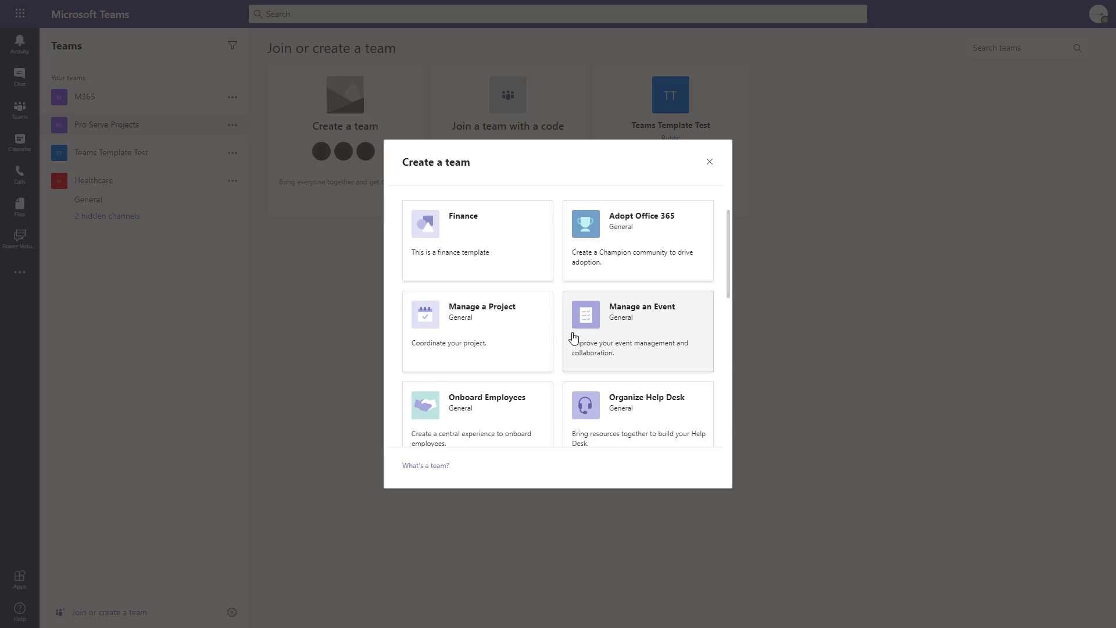
pyautogui.scroll(-4, 516, 340)
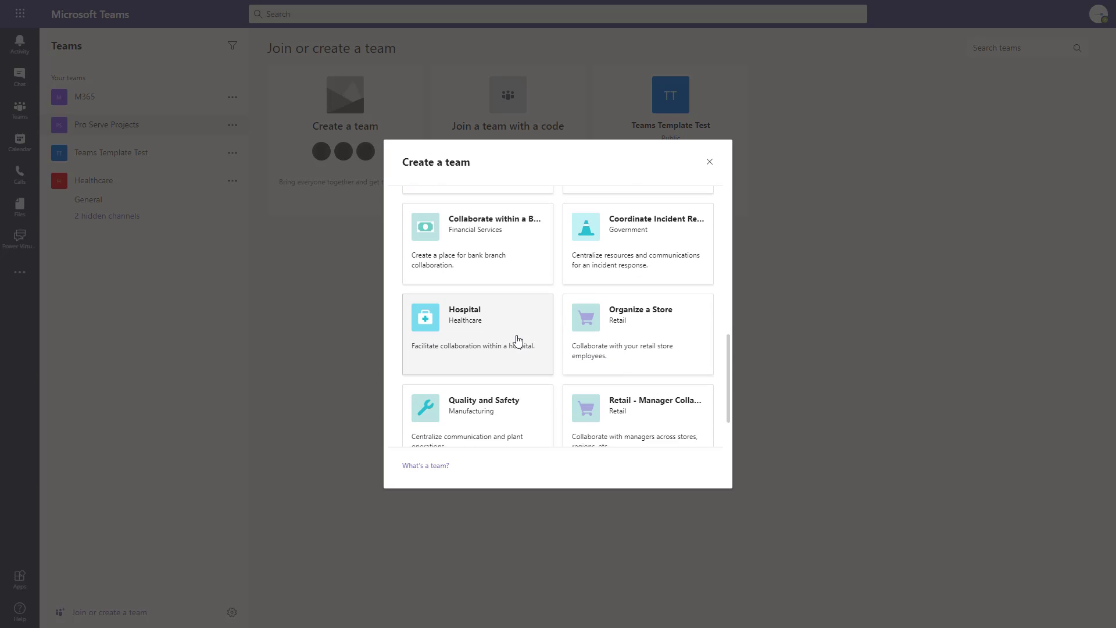
pyautogui.scroll(10, 521, 330)
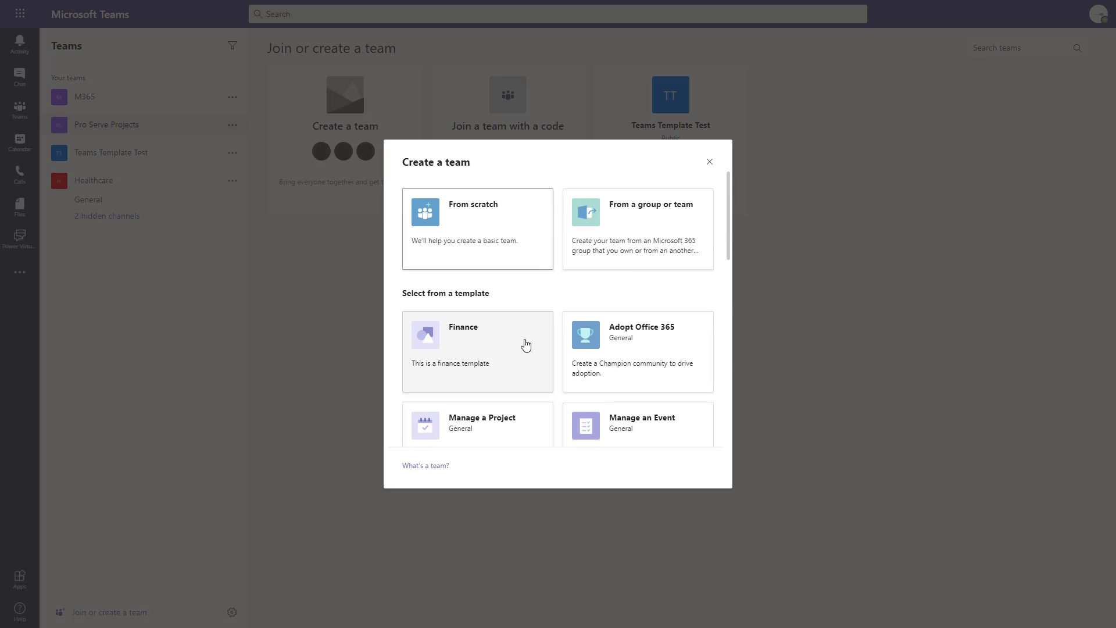
pyautogui.click(477, 344)
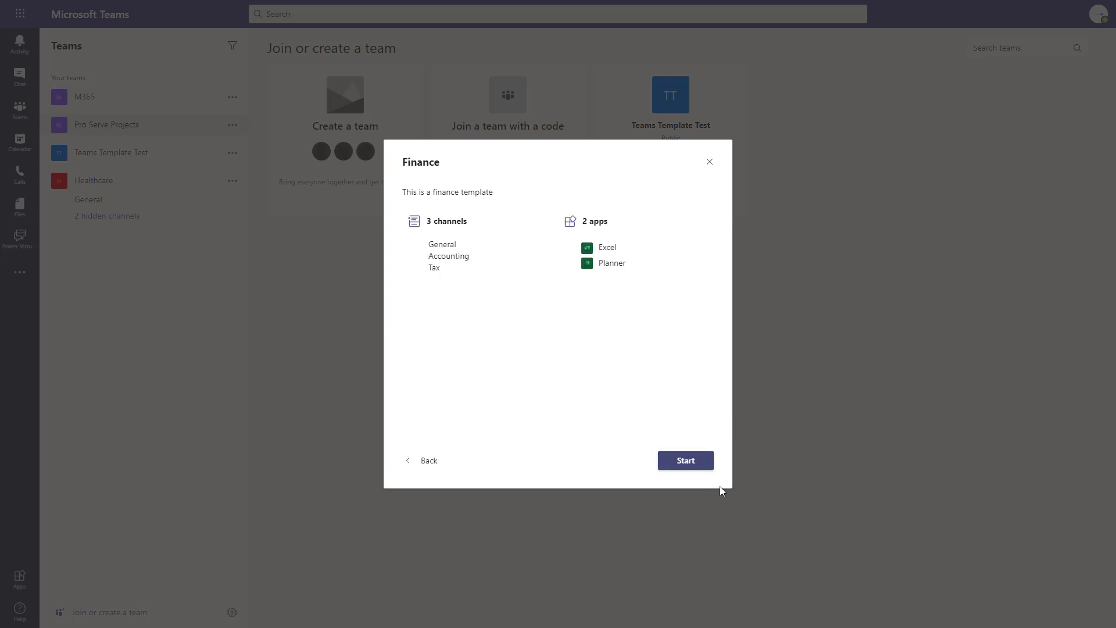
pyautogui.click(681, 461)
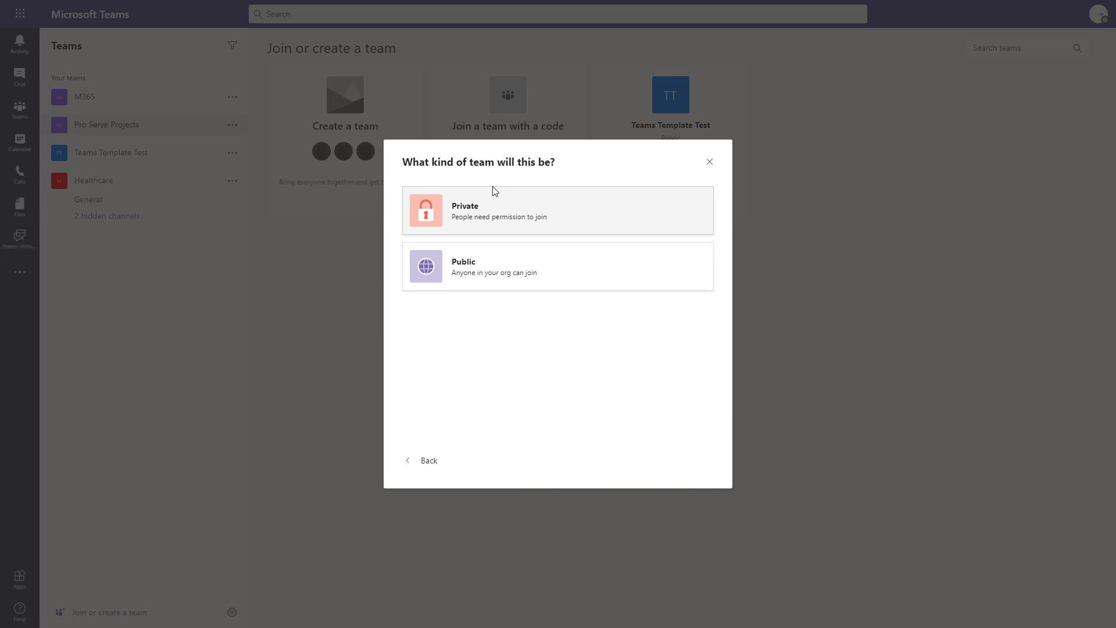
# Make the new team public, name it Finance, create it and dismiss the creation progress window.
pyautogui.click(544, 279)
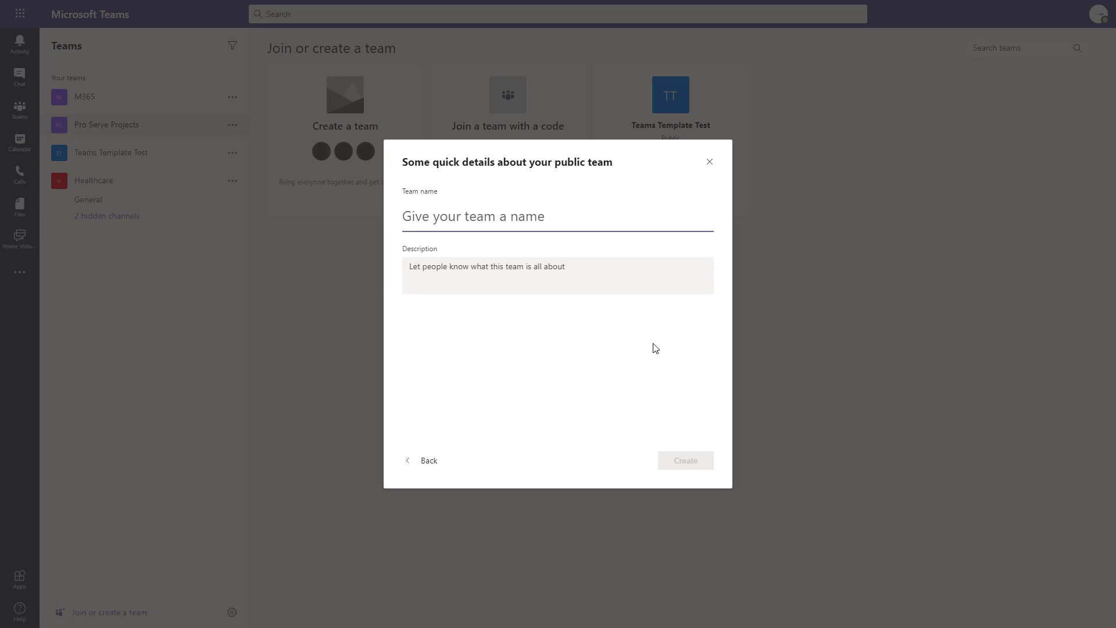
pyautogui.write('Fi')
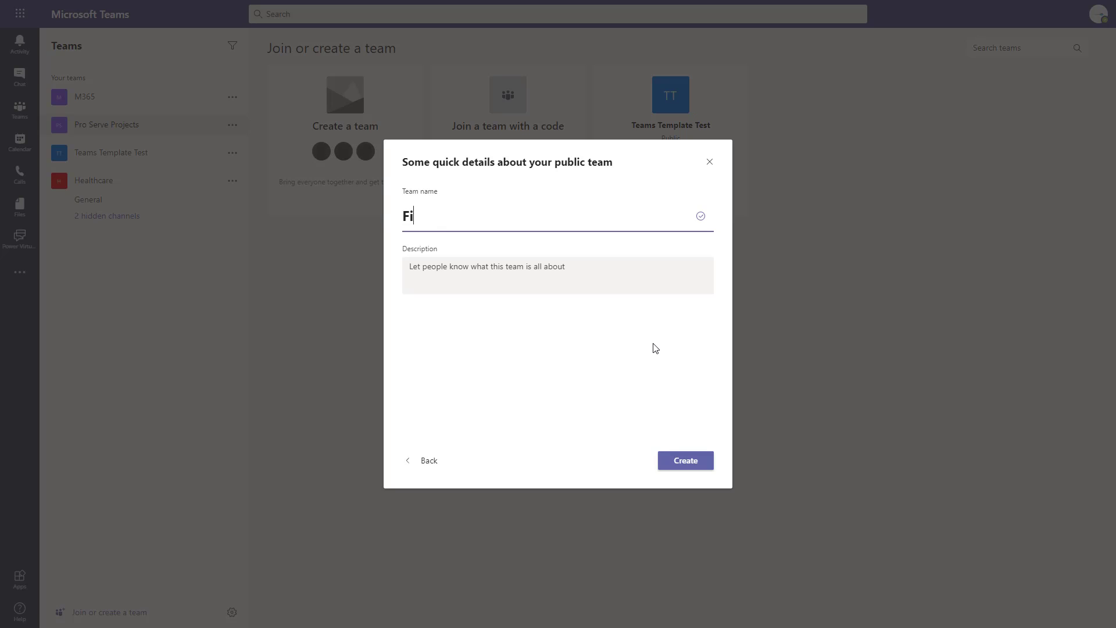
pyautogui.write('nance')
pyautogui.click(686, 461)
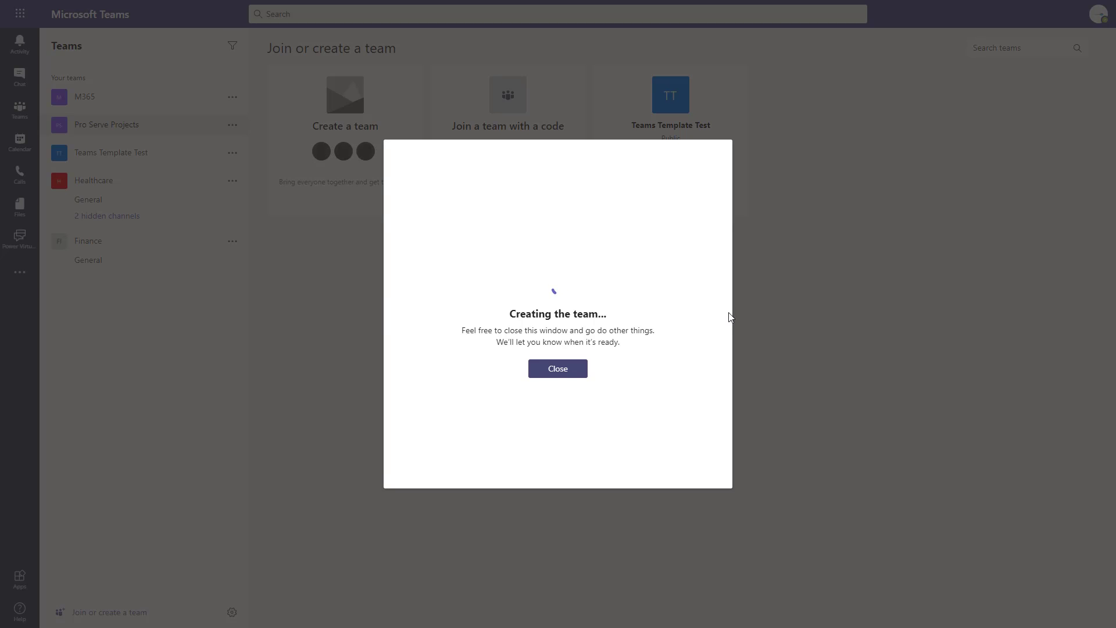
pyautogui.click(559, 373)
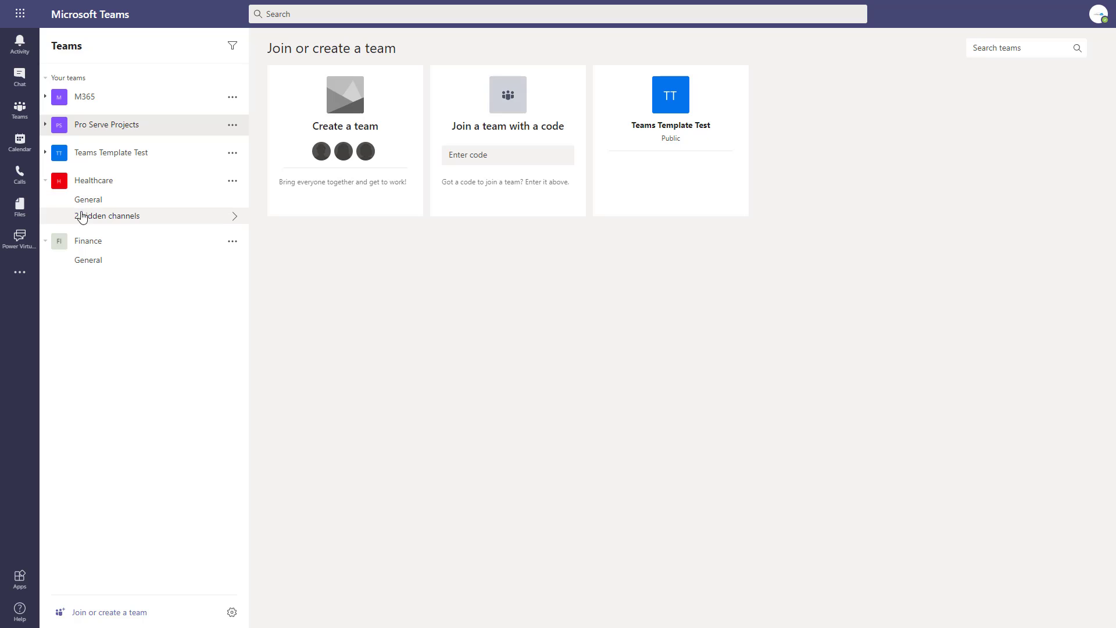
# Open the hidden Shift Handoff channel of the Healthcare team.
pyautogui.click(146, 225)
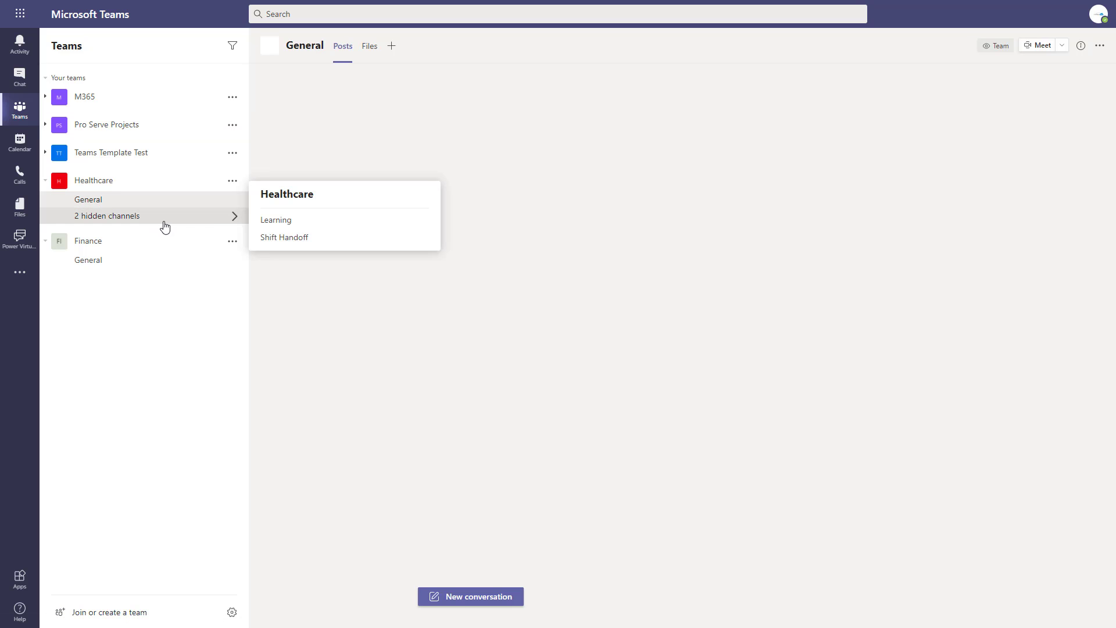
pyautogui.click(325, 239)
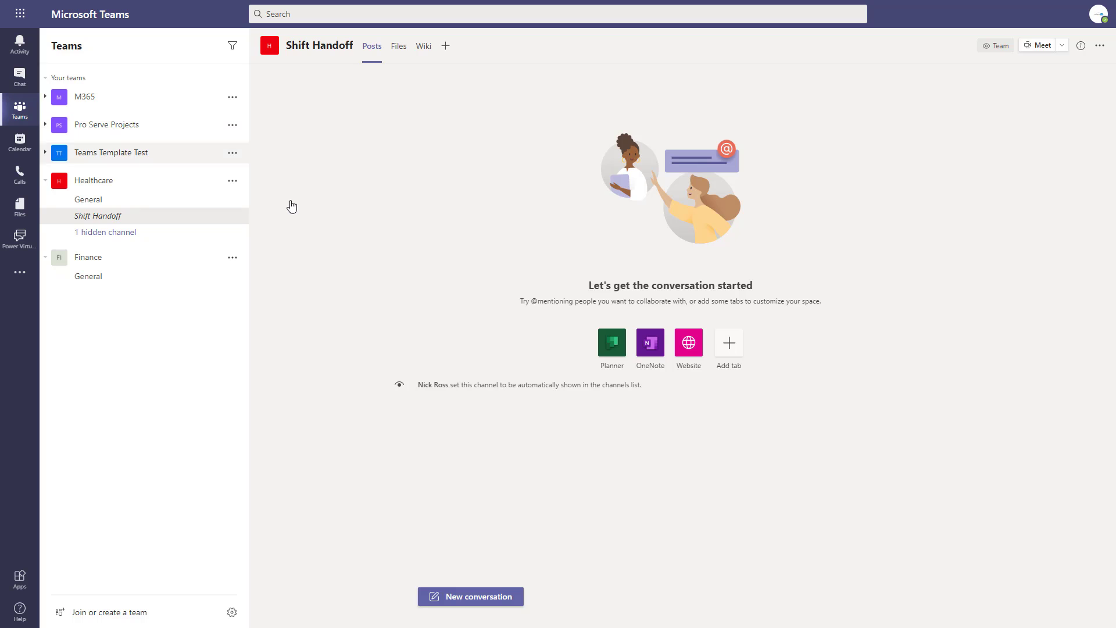
# Switch to the Microsoft Docs article on Teams templates, review the supported and unsupported team properties, and return to the Teams admin center.
pyautogui.hotkey('alt', 'Tab')
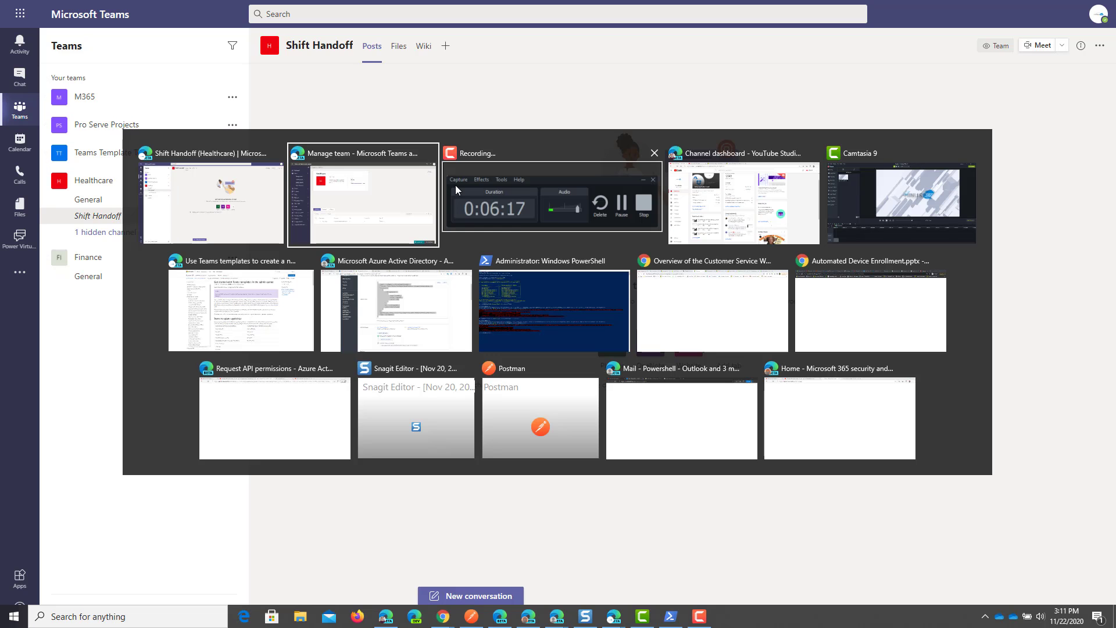
pyautogui.click(241, 312)
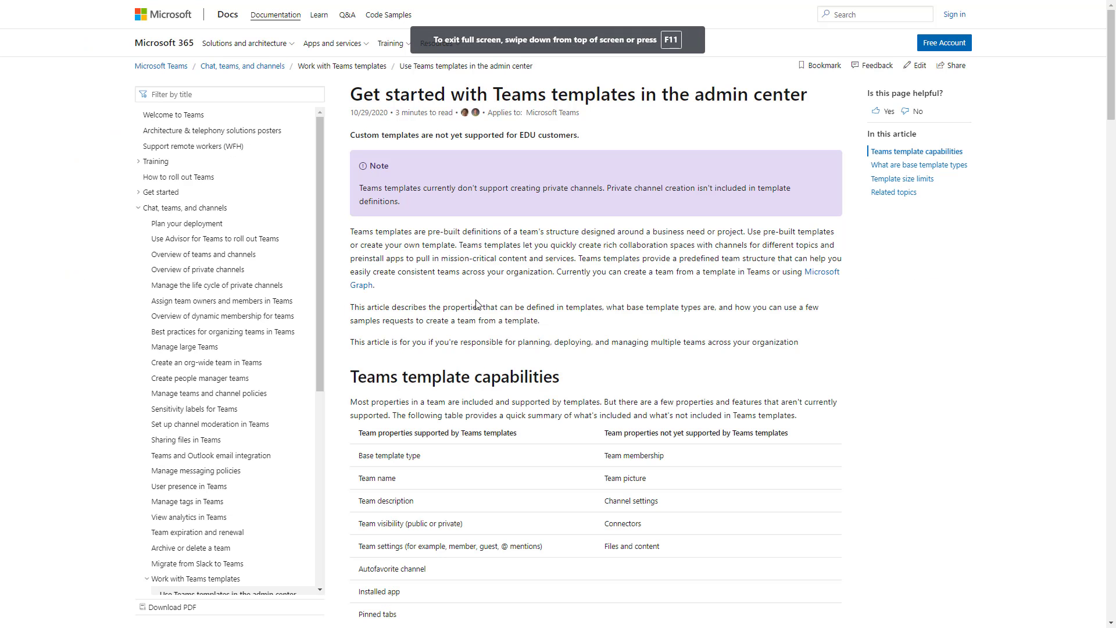
pyautogui.scroll(-2, 516, 312)
pyautogui.scroll(2, 665, 284)
pyautogui.scroll(-3, 653, 198)
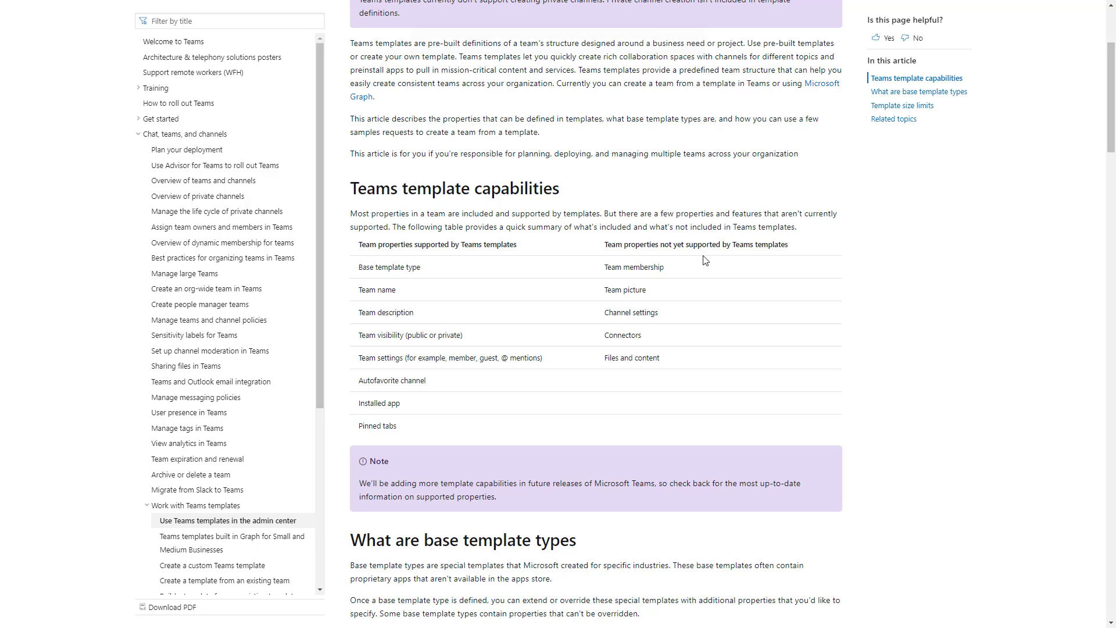
pyautogui.moveTo(660, 358); pyautogui.dragTo(610, 359)
pyautogui.click(642, 342)
pyautogui.hotkey('alt', 'Tab')
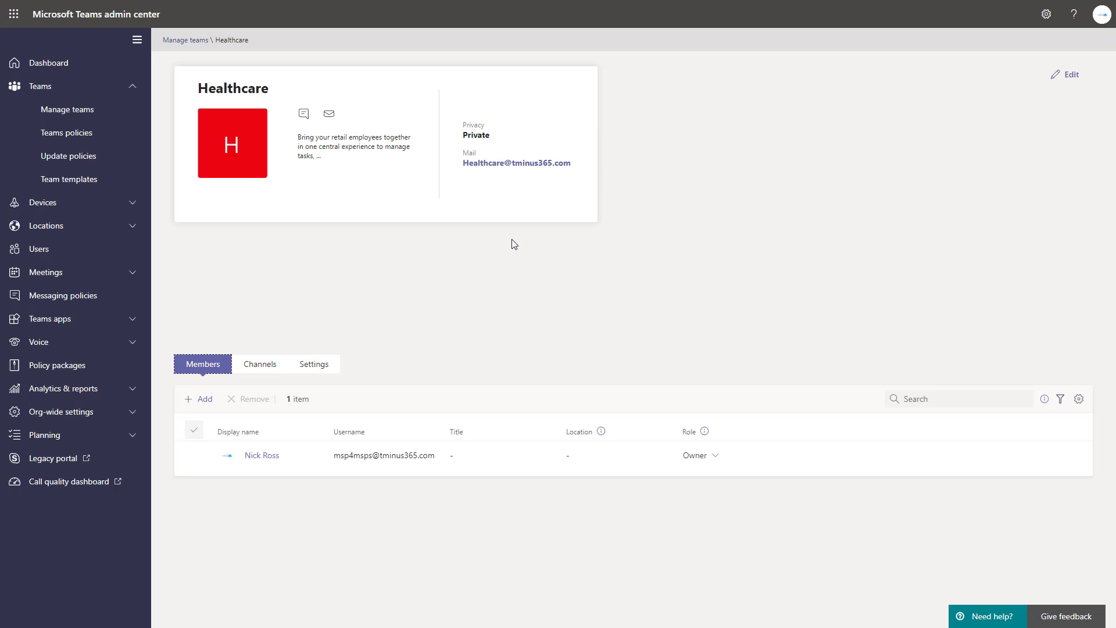